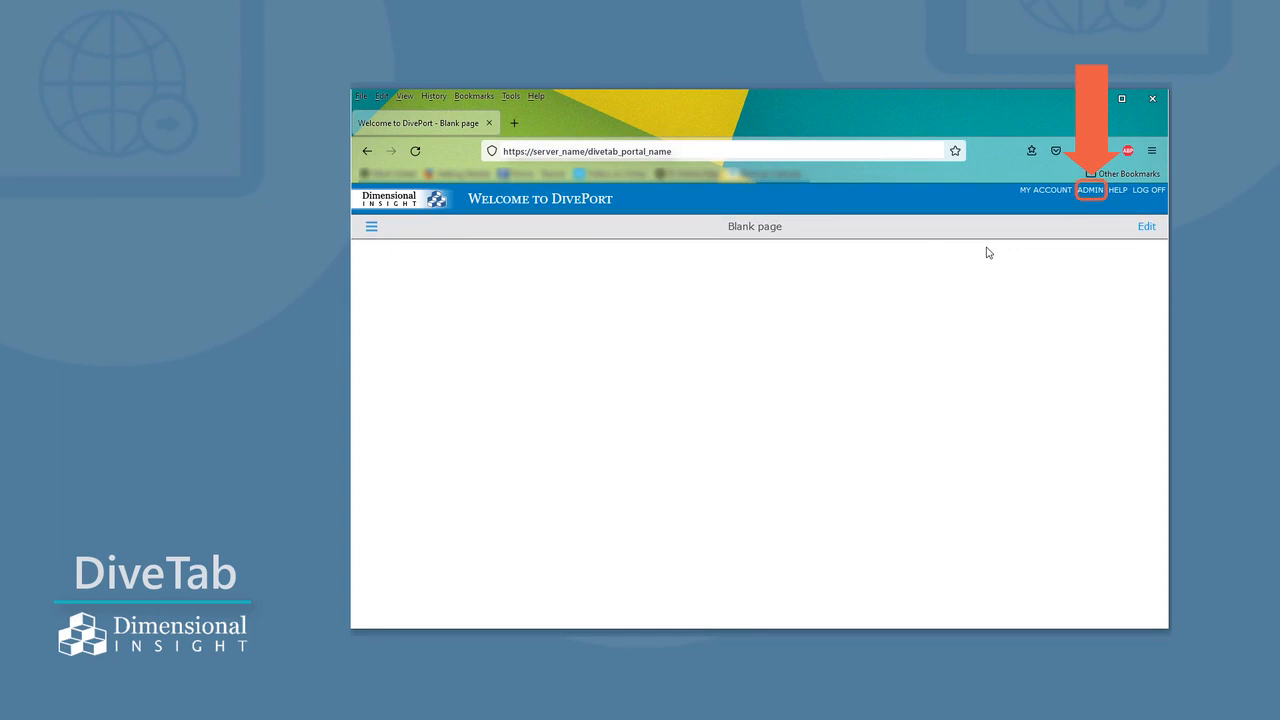
- Create a new document library named "Milk Yields" in the portal administration, then close the library list
left_click(1090, 190)
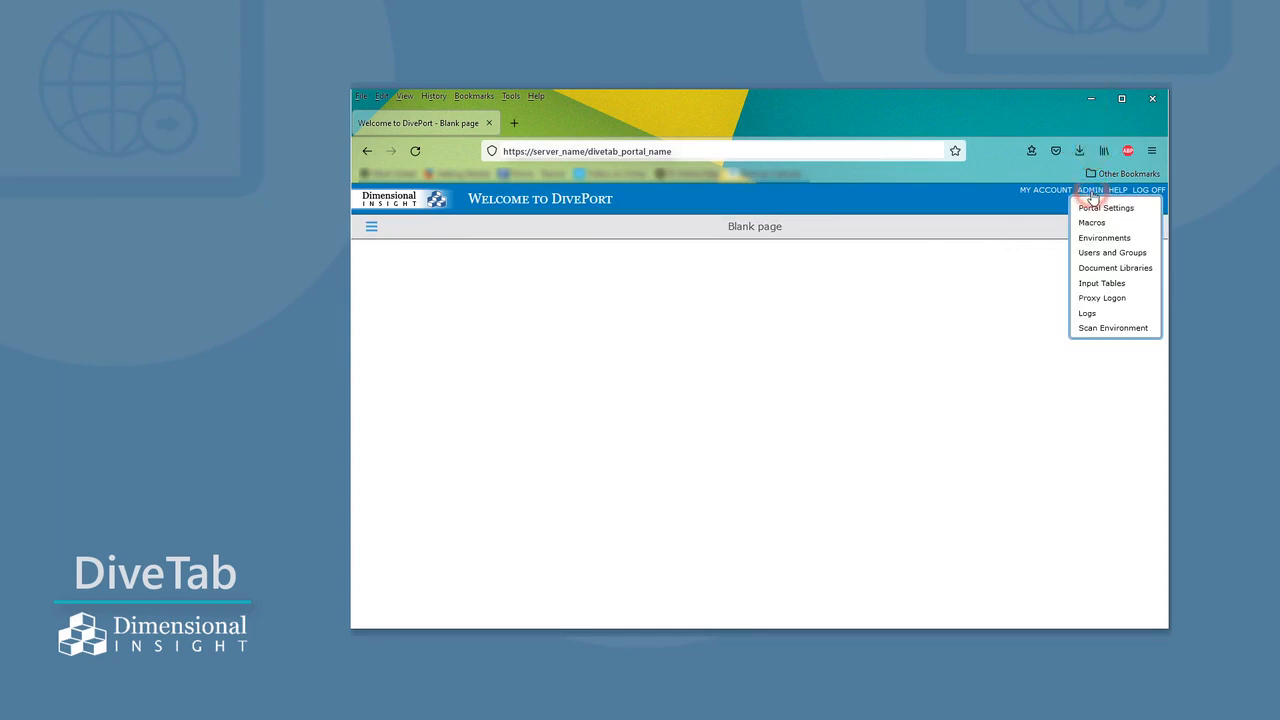
left_click(1102, 269)
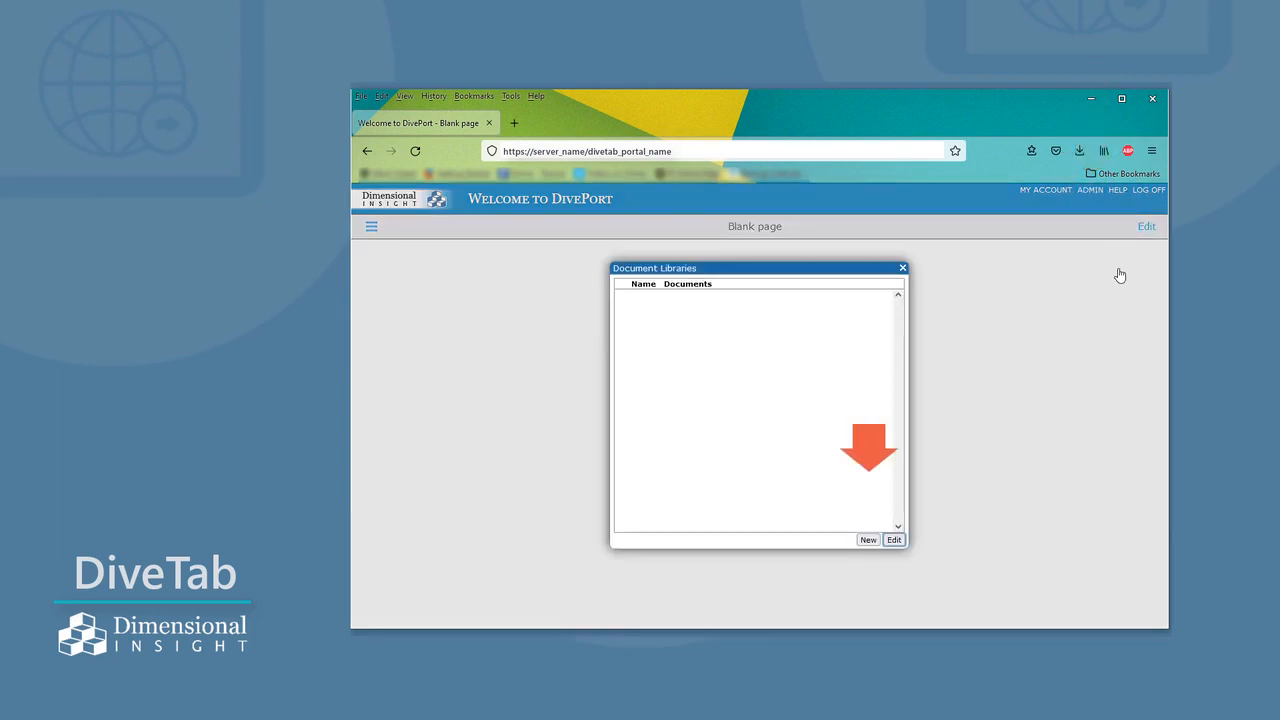
left_click(867, 540)
left_click(790, 403)
type("Milk ")
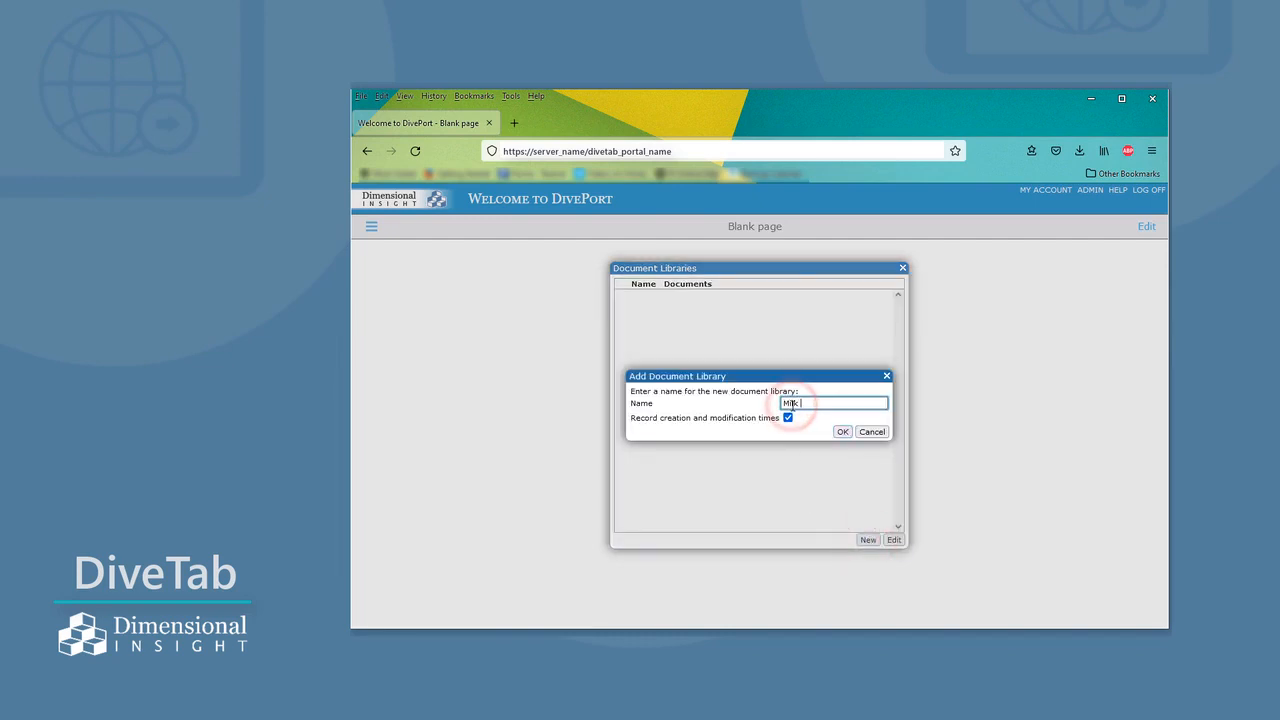
type("Yields")
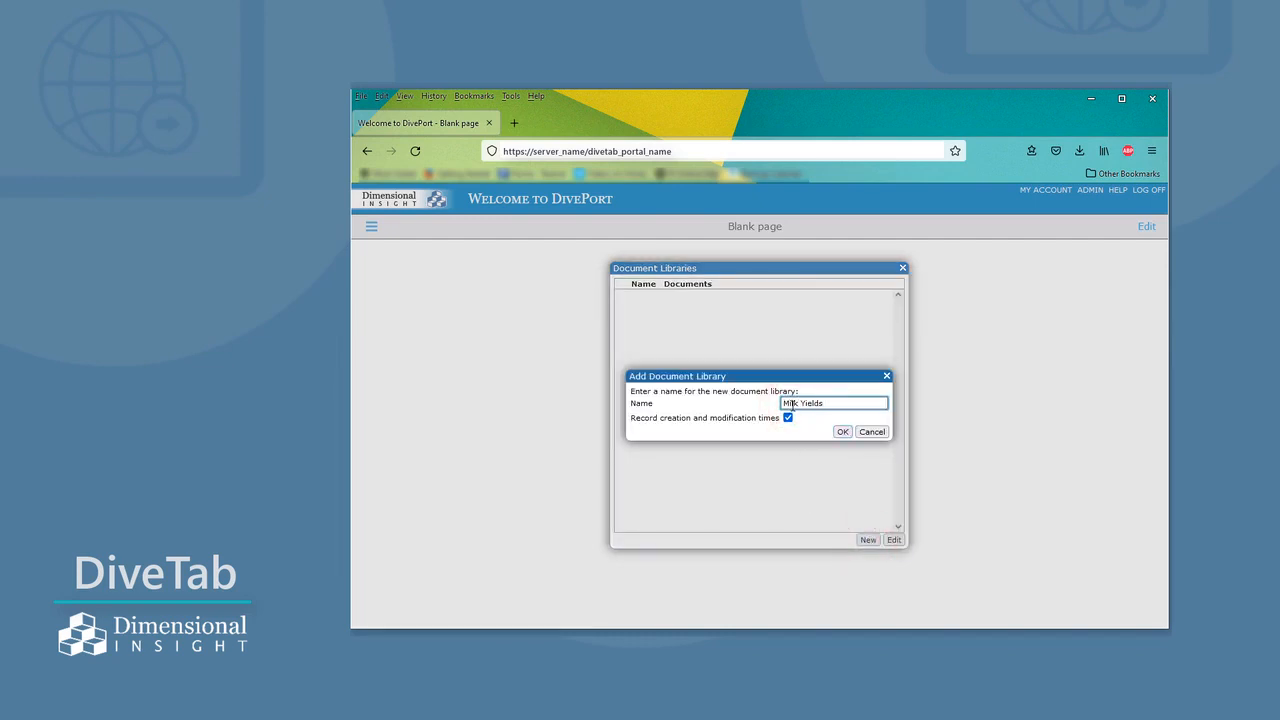
left_click(842, 432)
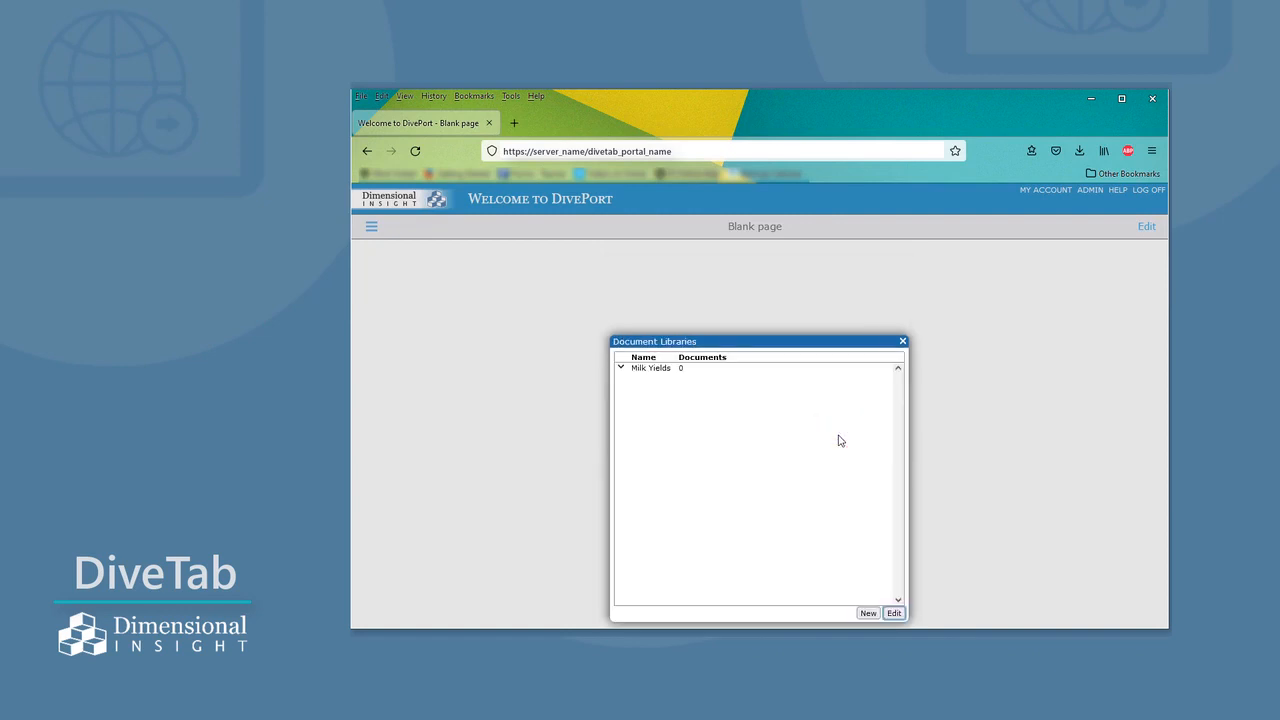
left_click_drag(820, 343, 809, 286)
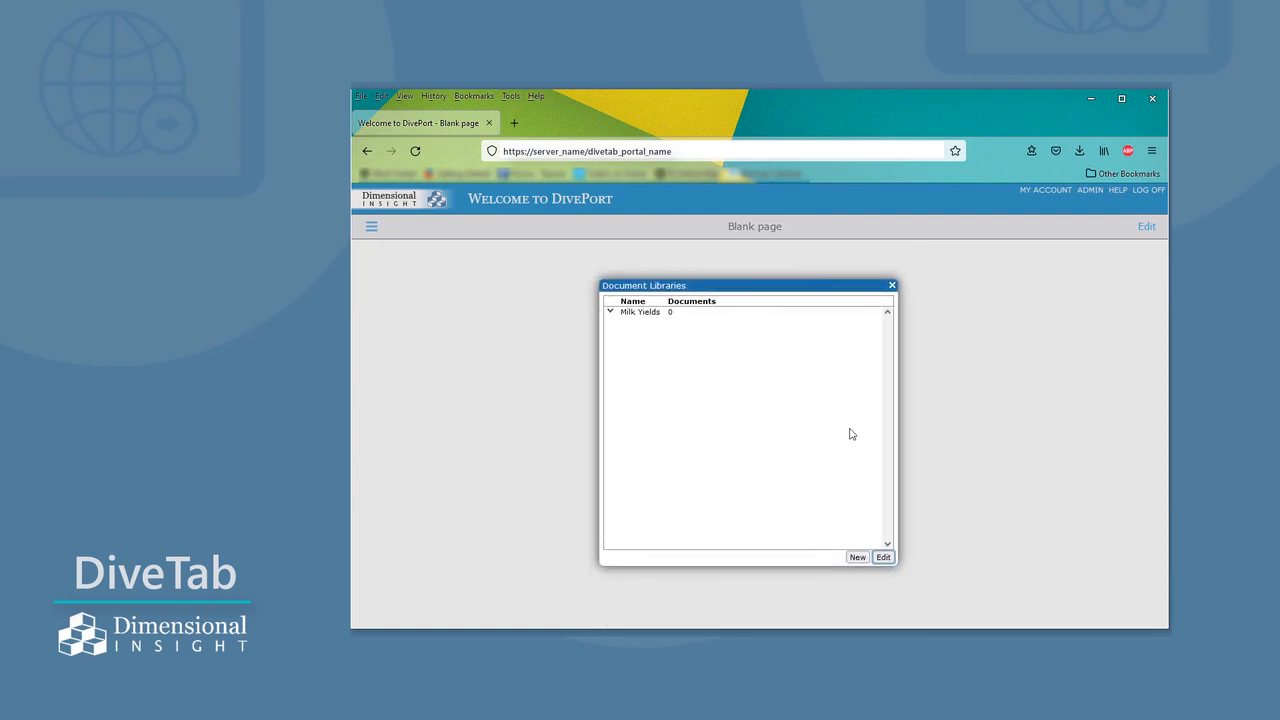
left_click(892, 285)
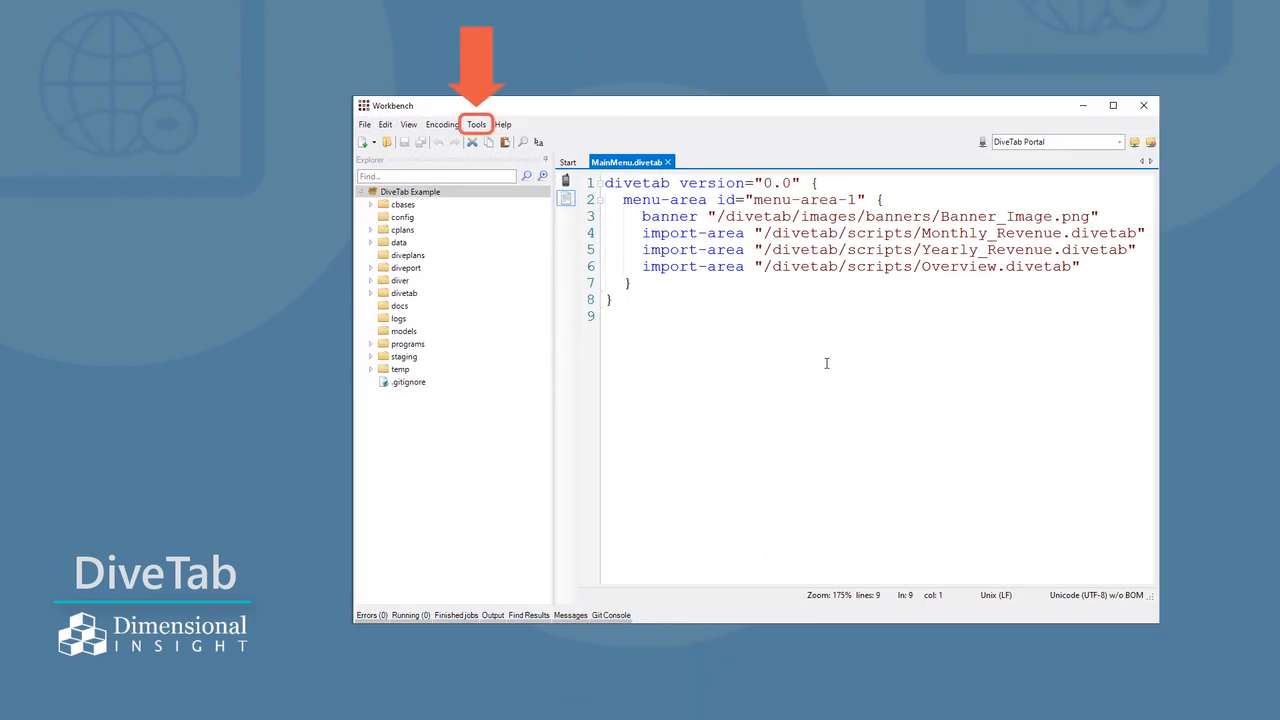
- In Workbench, add a project alias named "/My Doc Lib" to the DiveTab Example project settings
left_click(476, 124)
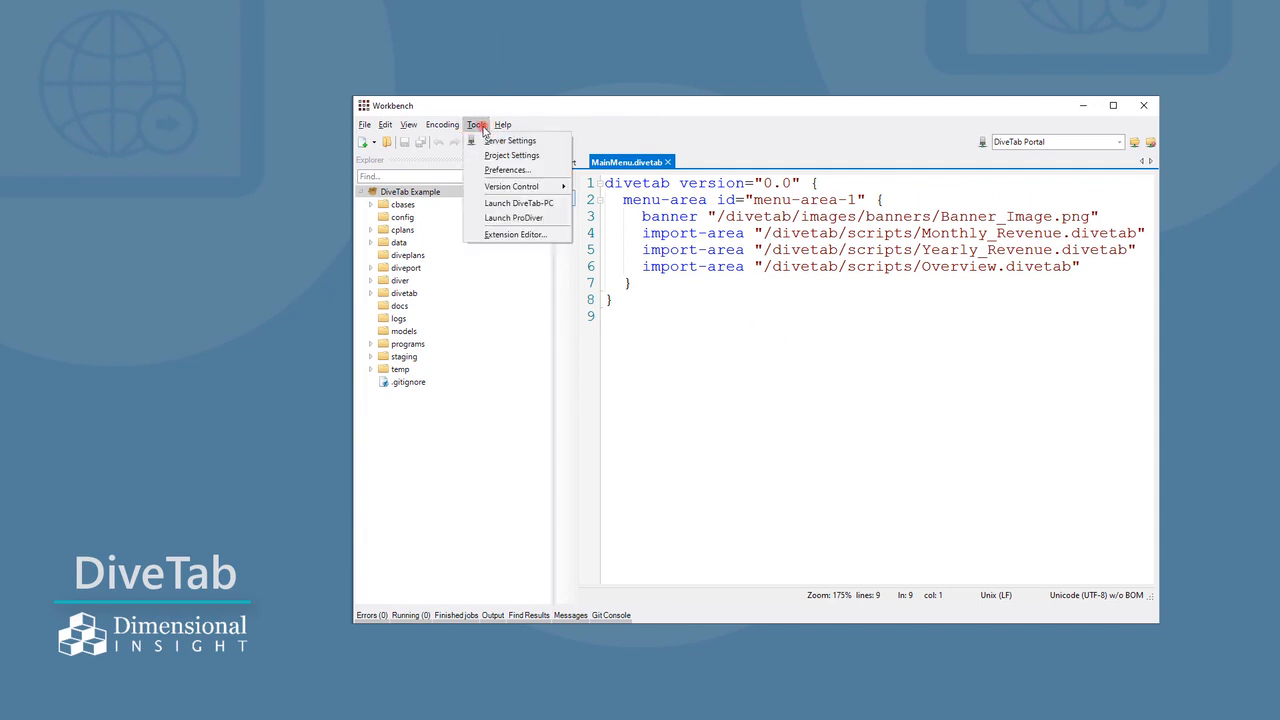
left_click(491, 155)
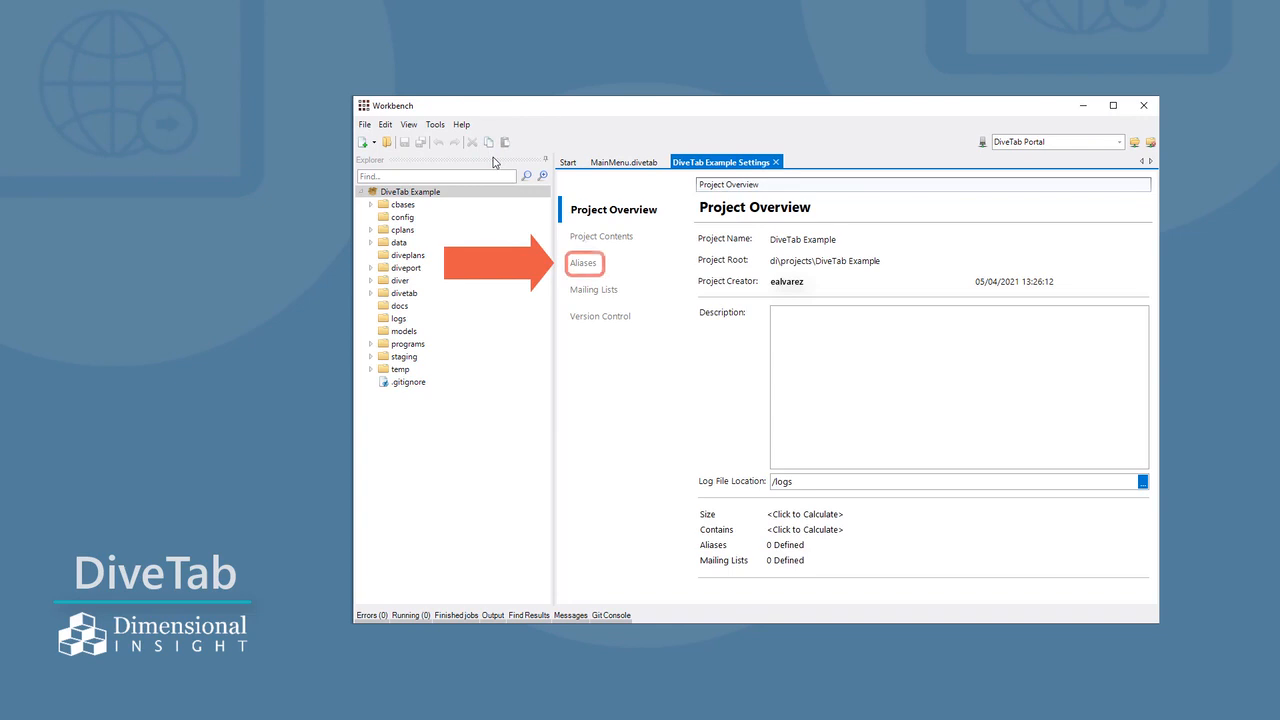
left_click(588, 266)
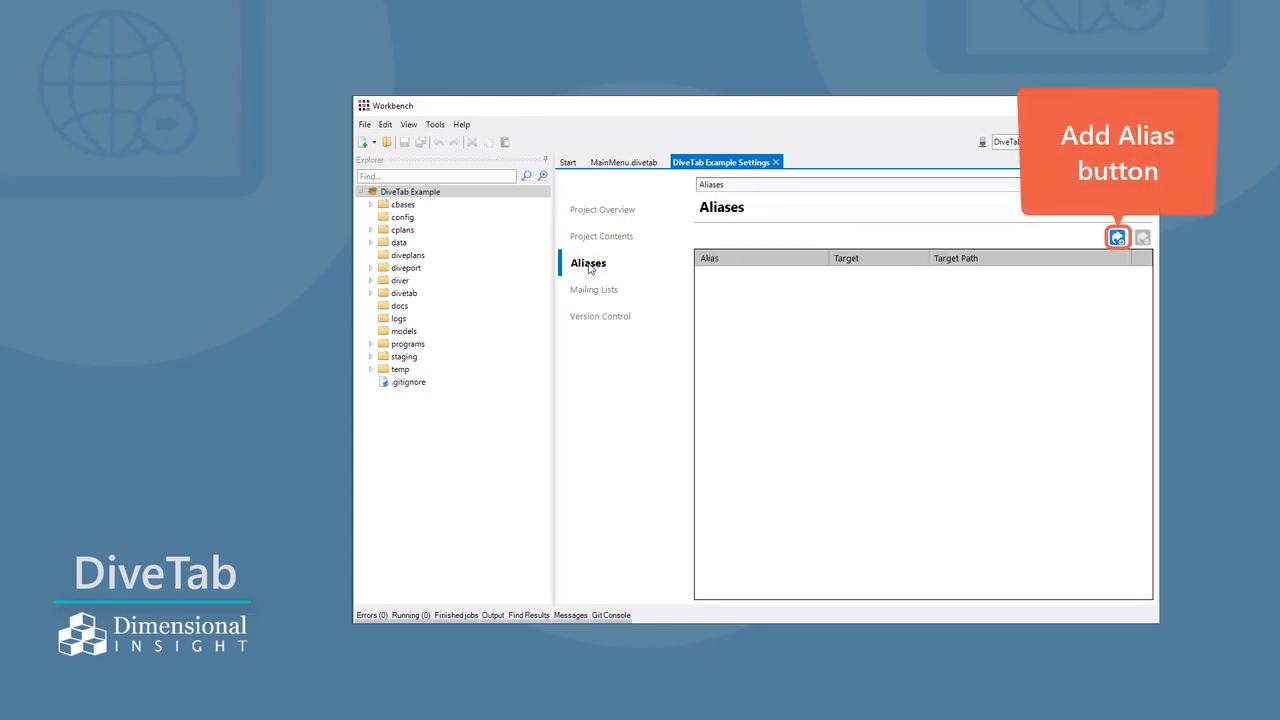
left_click(1117, 237)
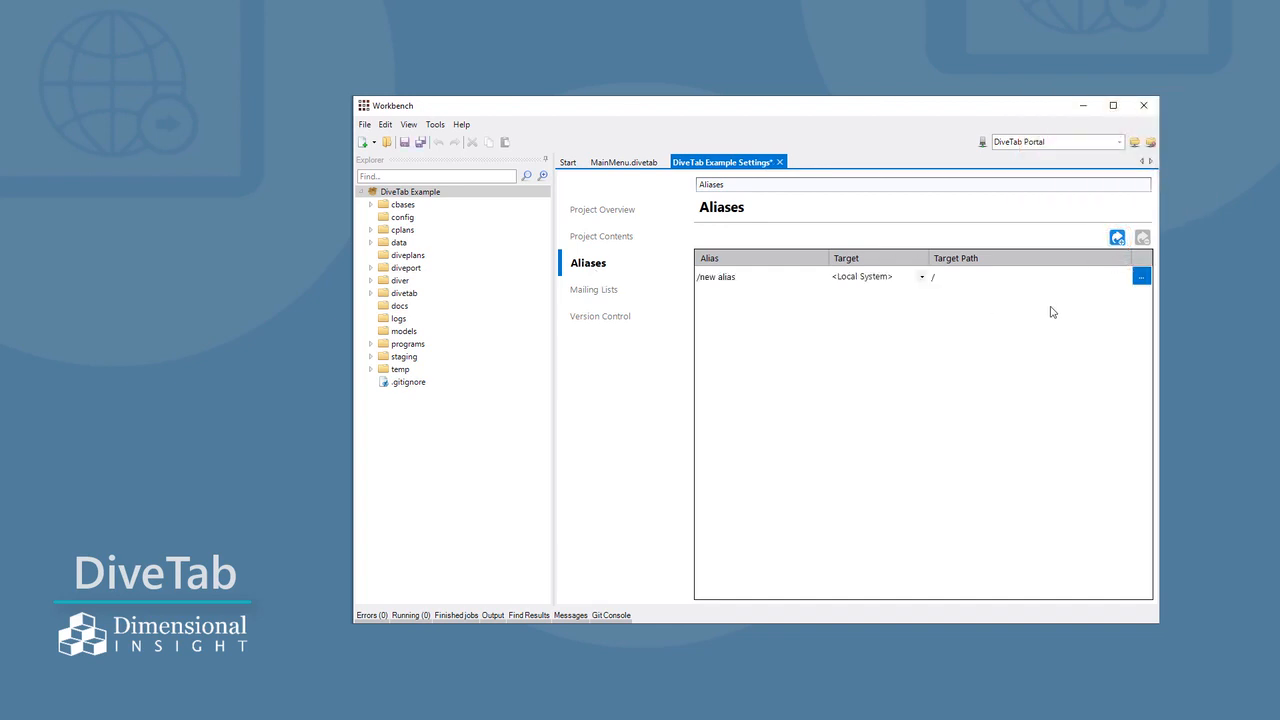
left_click(747, 280)
left_click(745, 279)
key("BackSpace")
key("BackSpace")
key("BackSpace")
key("BackSpace")
key("BackSpace")
key("BackSpace")
key("BackSpace")
key("BackSpace")
key("BackSpace")
type("My Doc Lib")
- Set the alias's target path to /di/platform/webdata/diveport-test/doc-libraries/Milk Yields/ and save the project settings
left_click(1144, 280)
left_click(1143, 278)
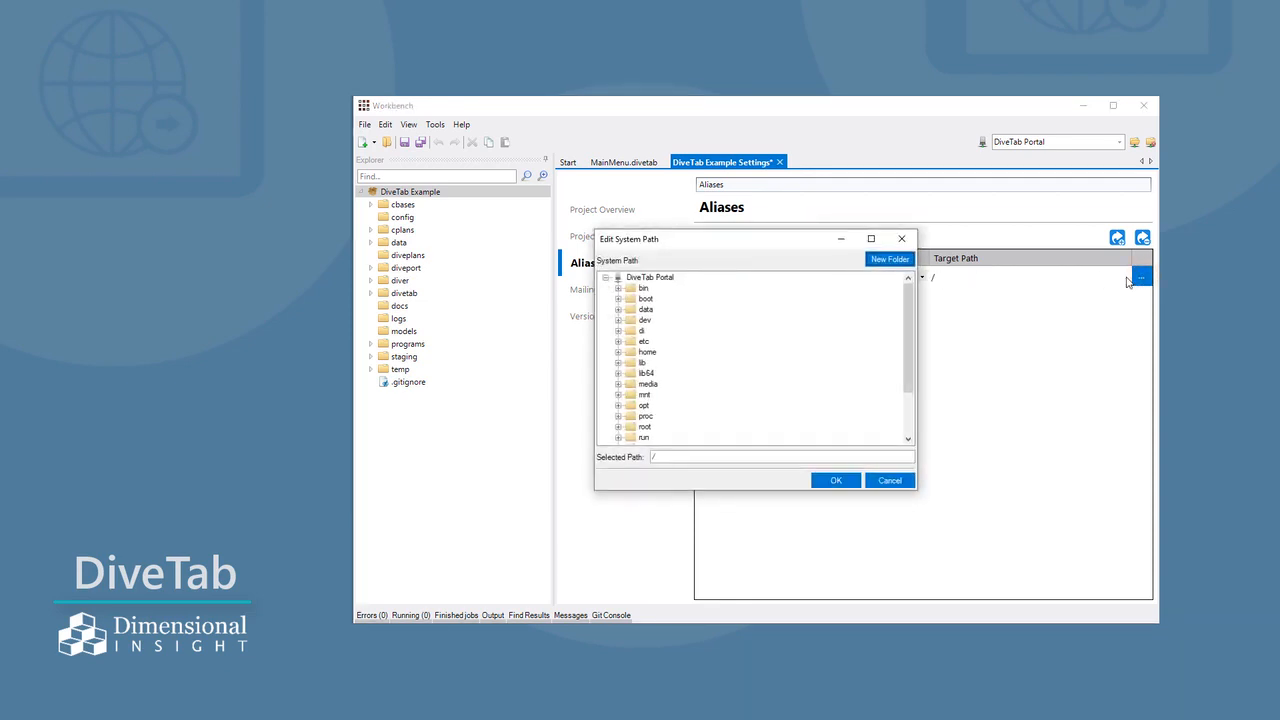
left_click(618, 331)
left_click(630, 342)
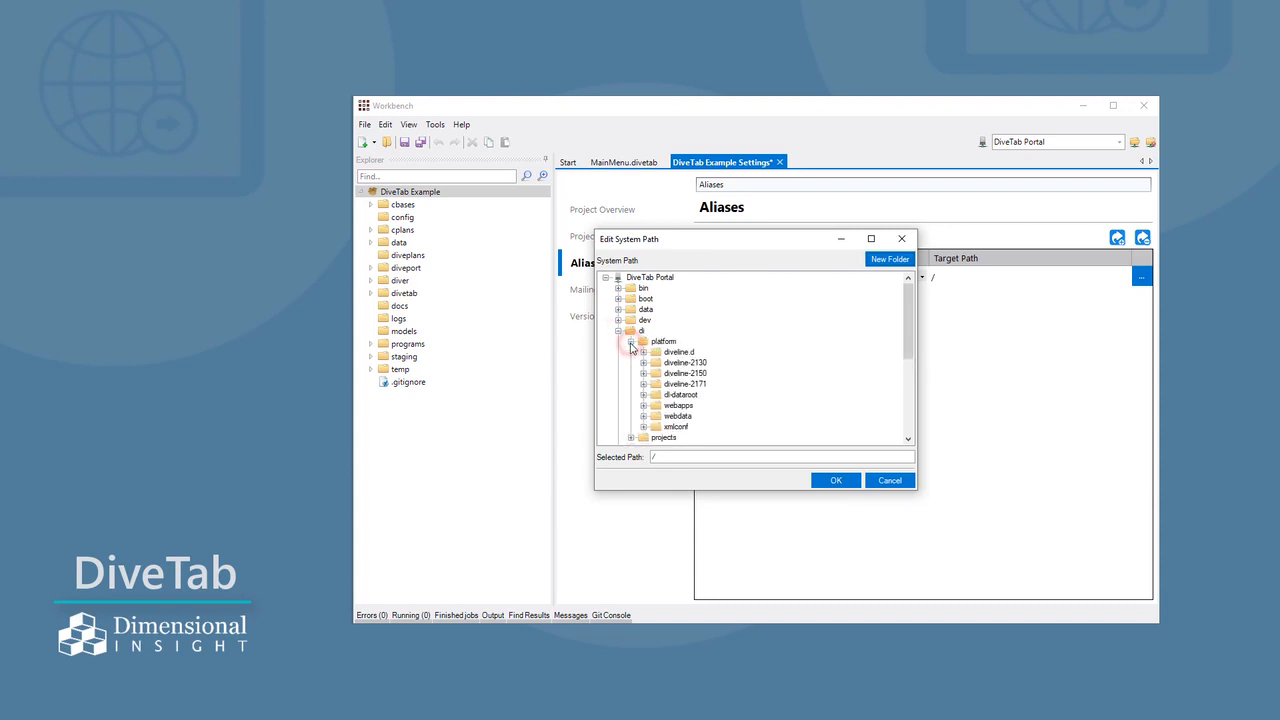
left_click(643, 416)
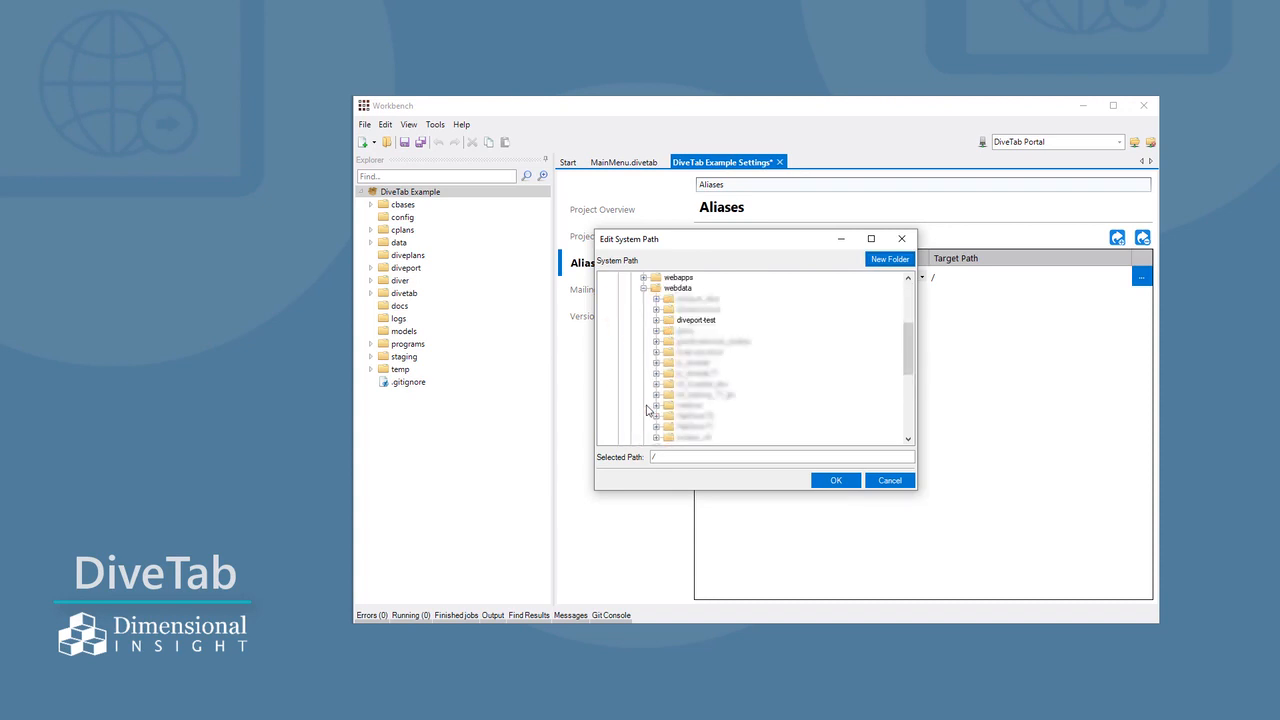
left_click(656, 320)
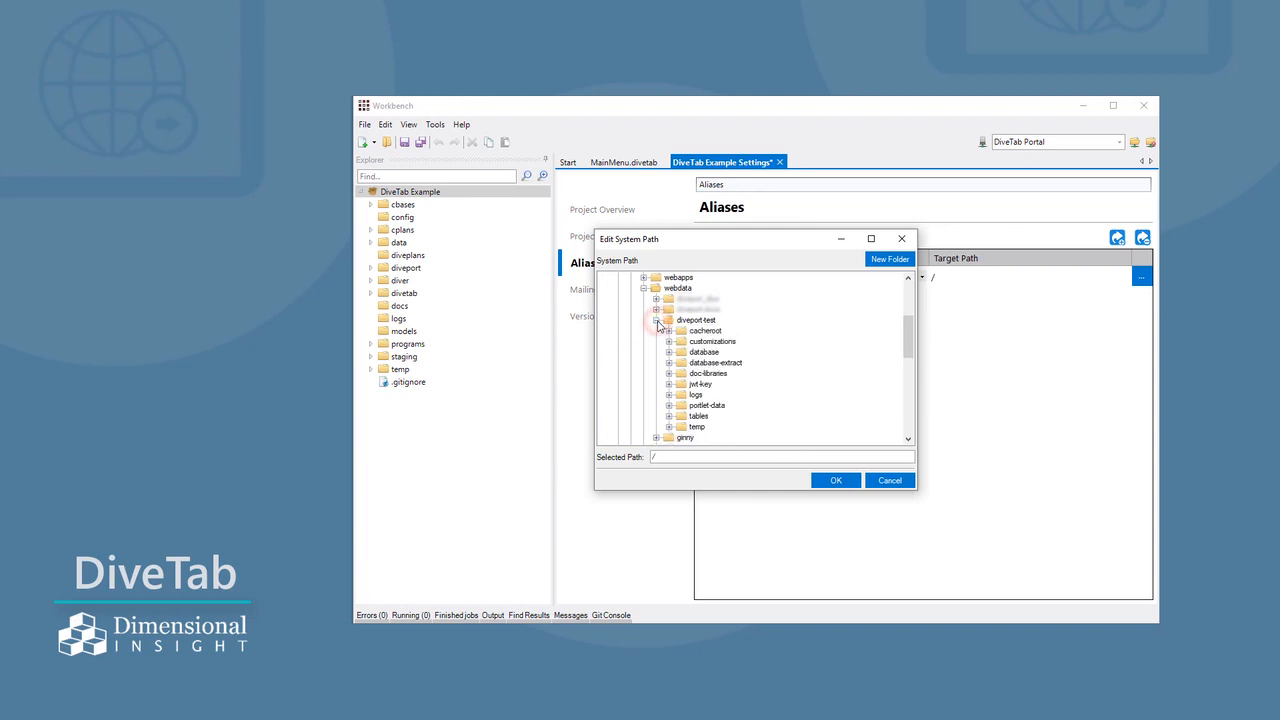
left_click(669, 373)
left_click(718, 386)
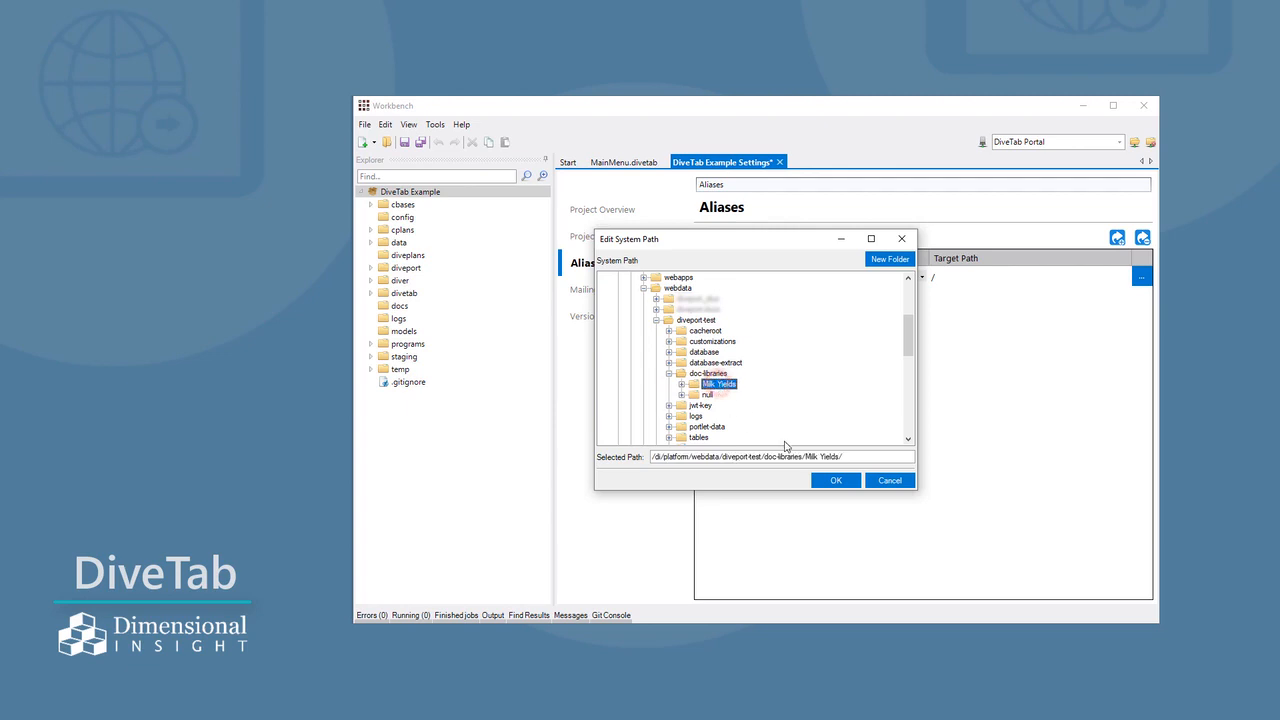
left_click(836, 481)
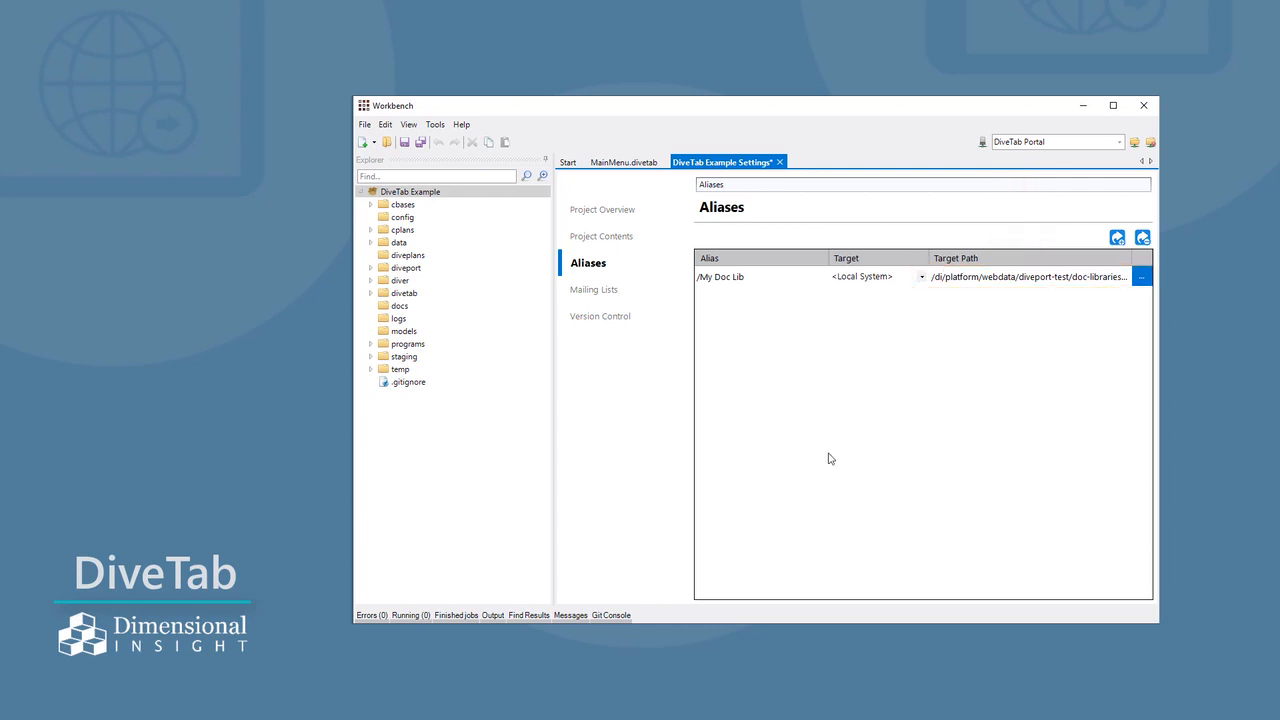
left_click(404, 142)
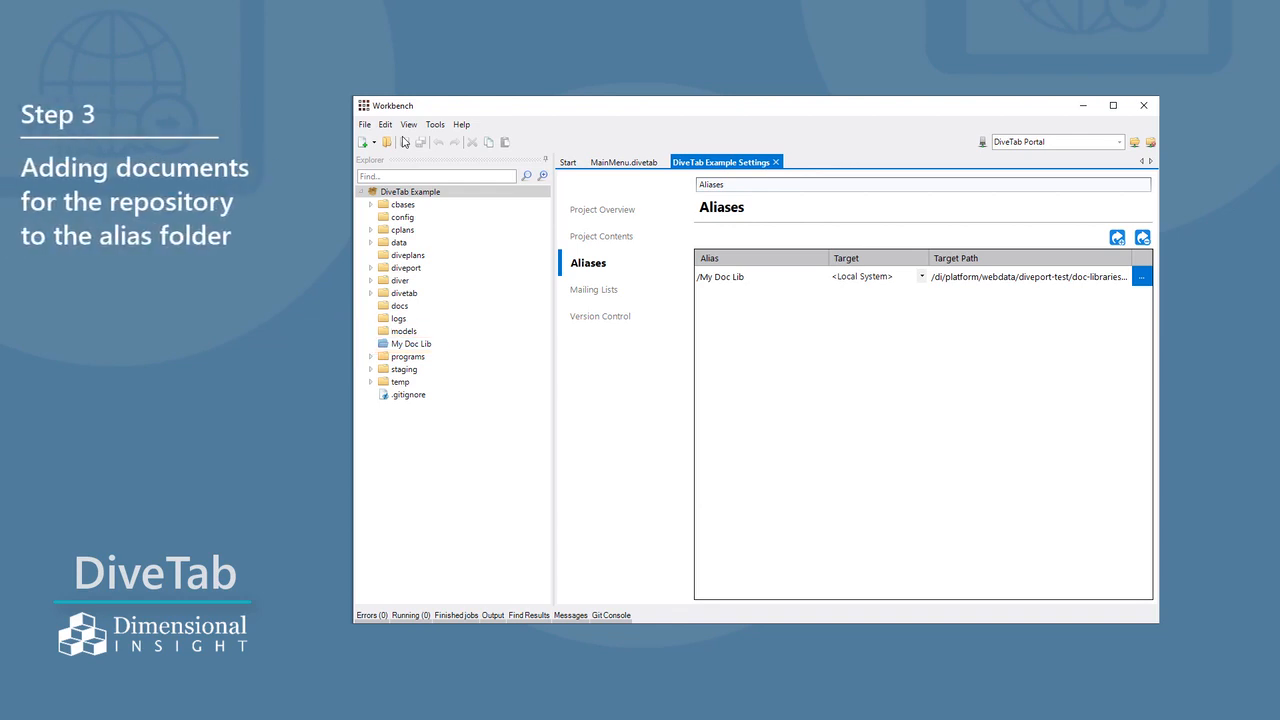
- Move the three PDF files from the staging folder into My Doc Lib
left_click(370, 370)
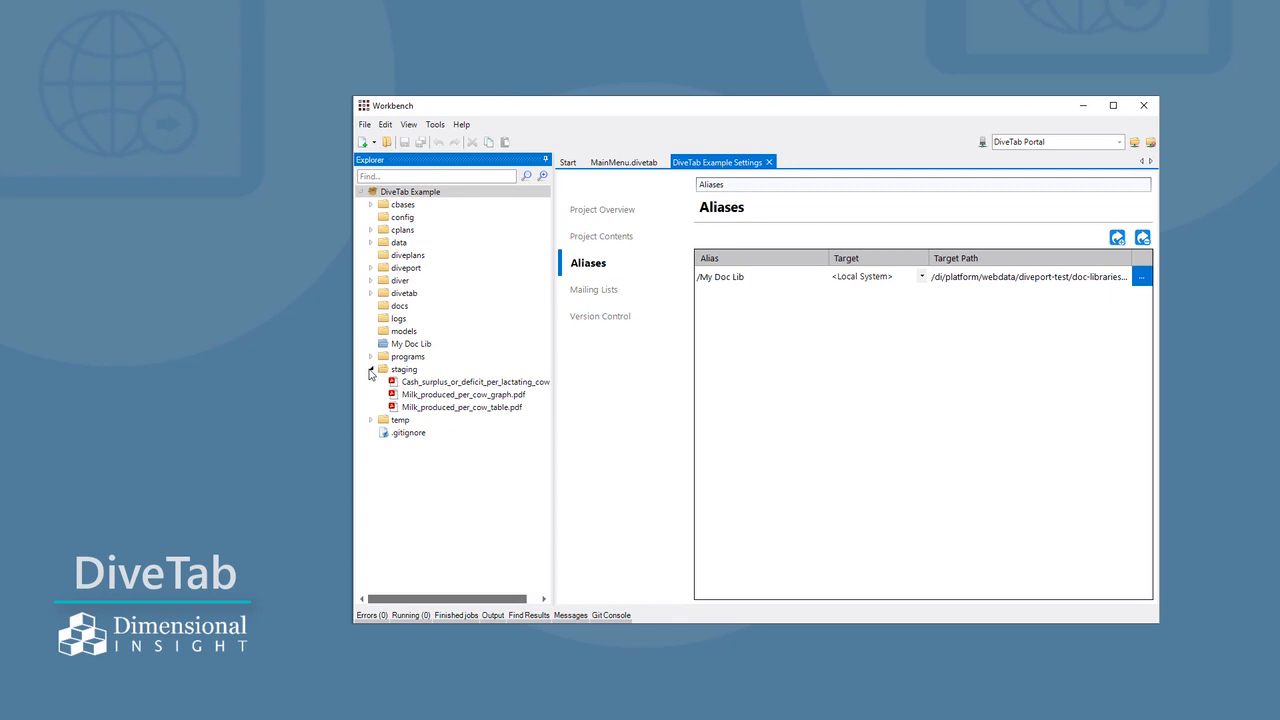
left_click(449, 386)
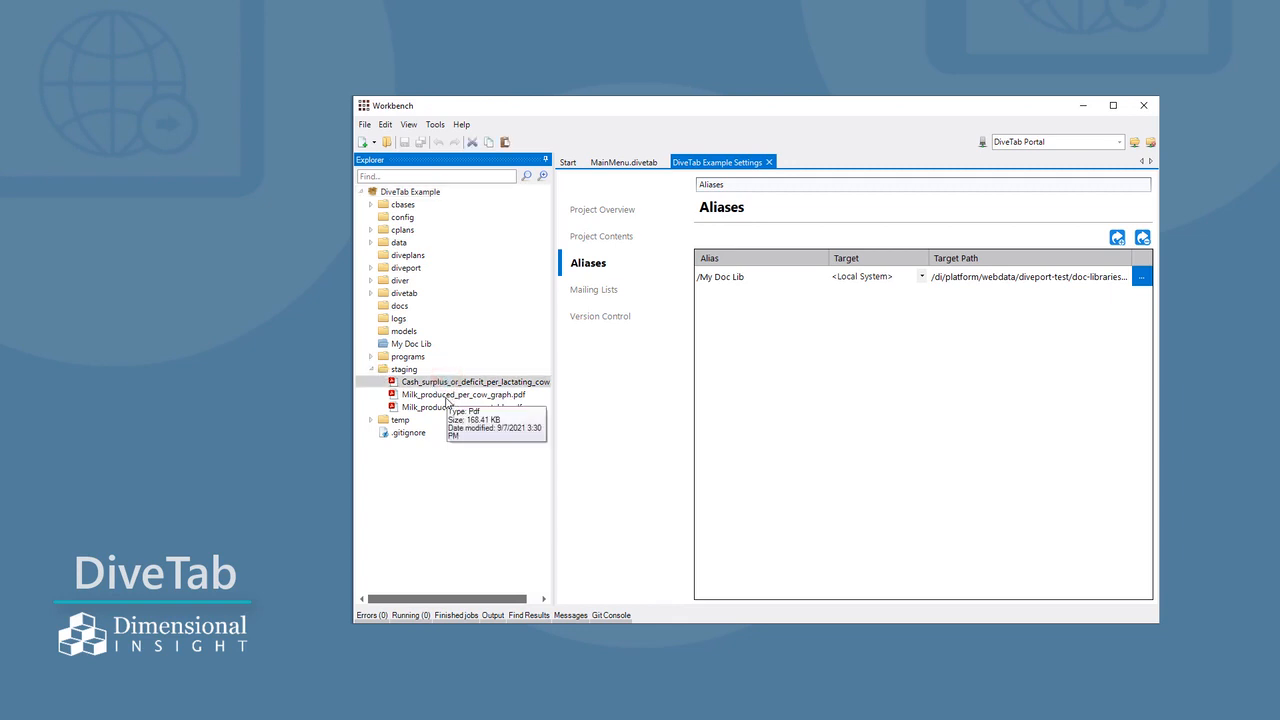
left_click(445, 407, "shift")
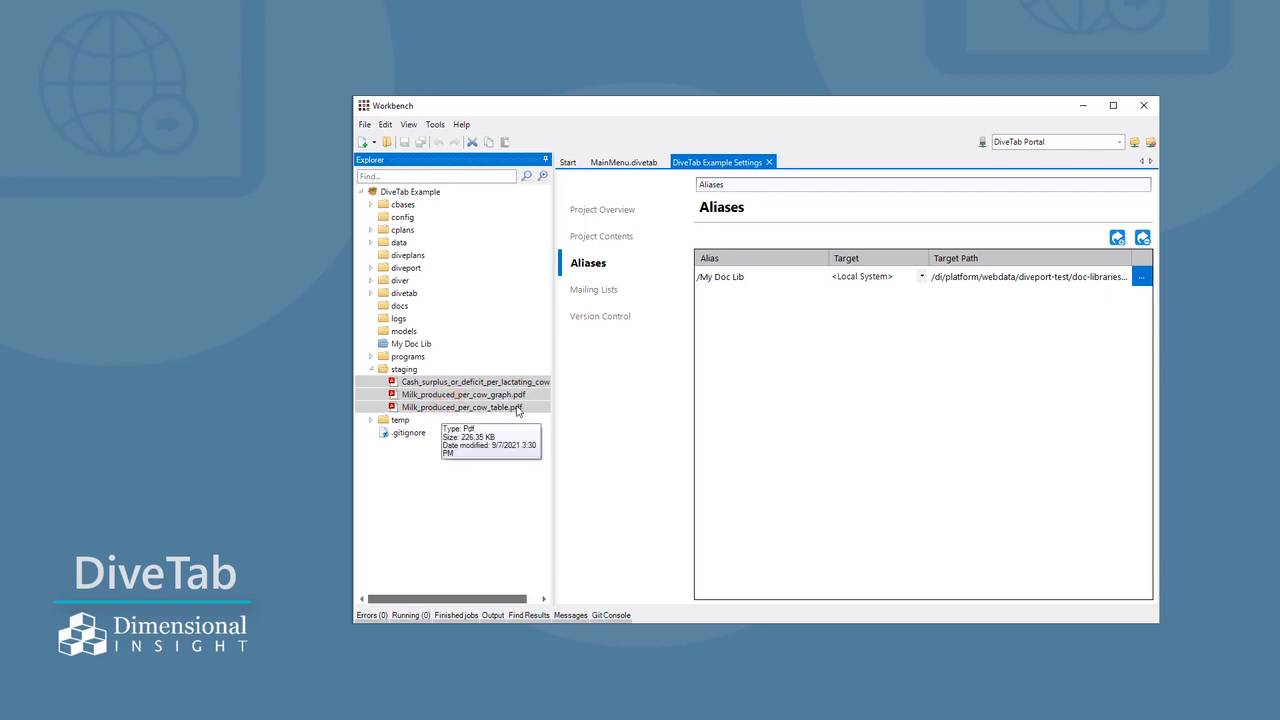
left_click_drag(539, 413, 420, 345)
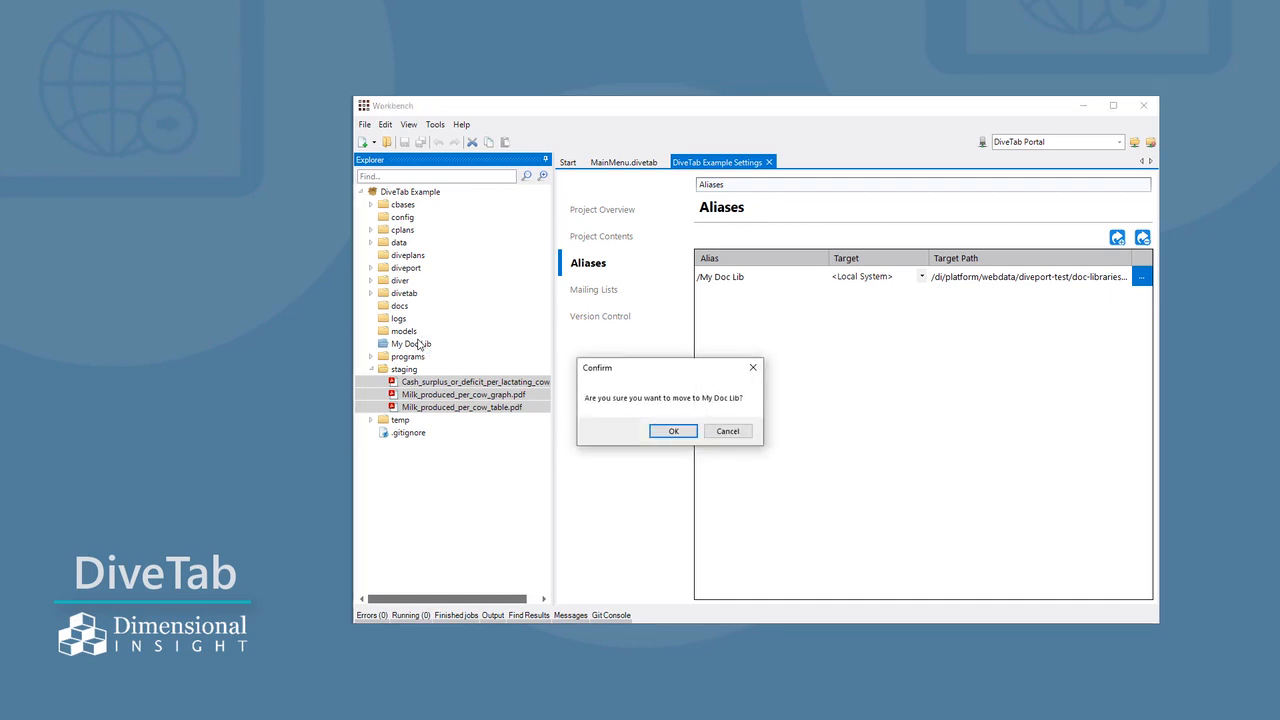
left_click(673, 431)
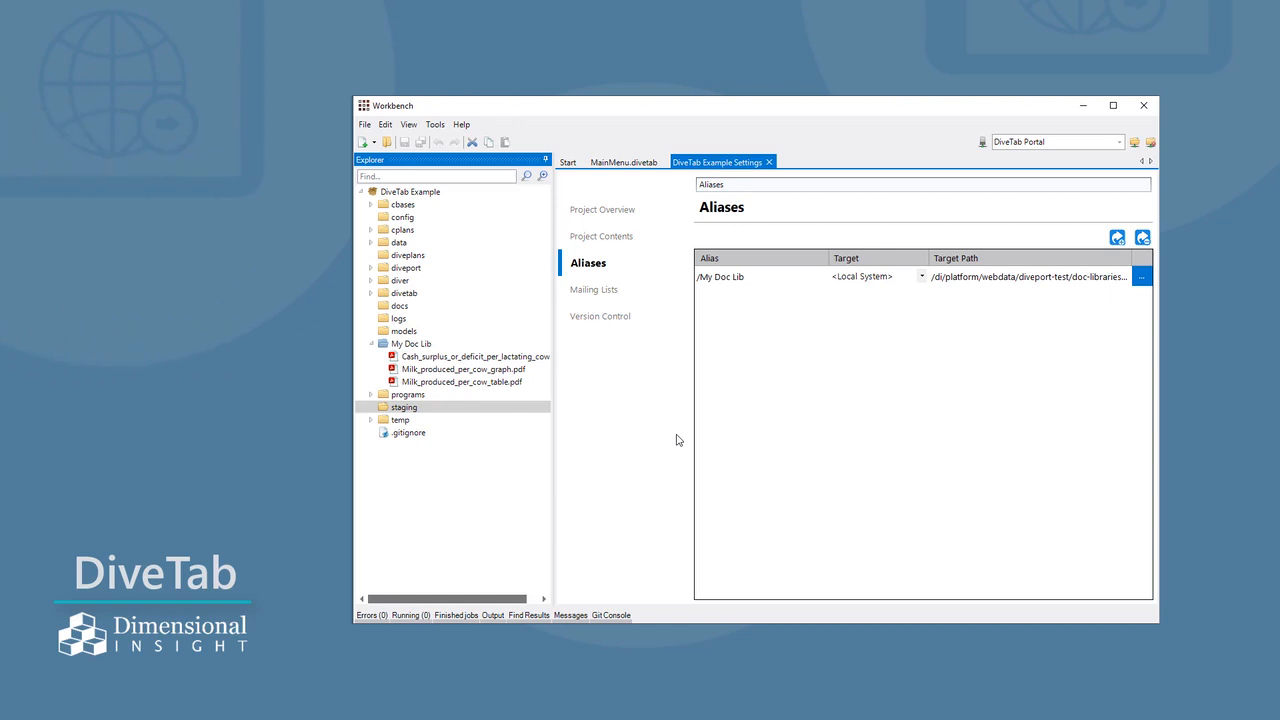
- Open the Repository.divetab script from the project's divetab/scripts folder
left_click(378, 291)
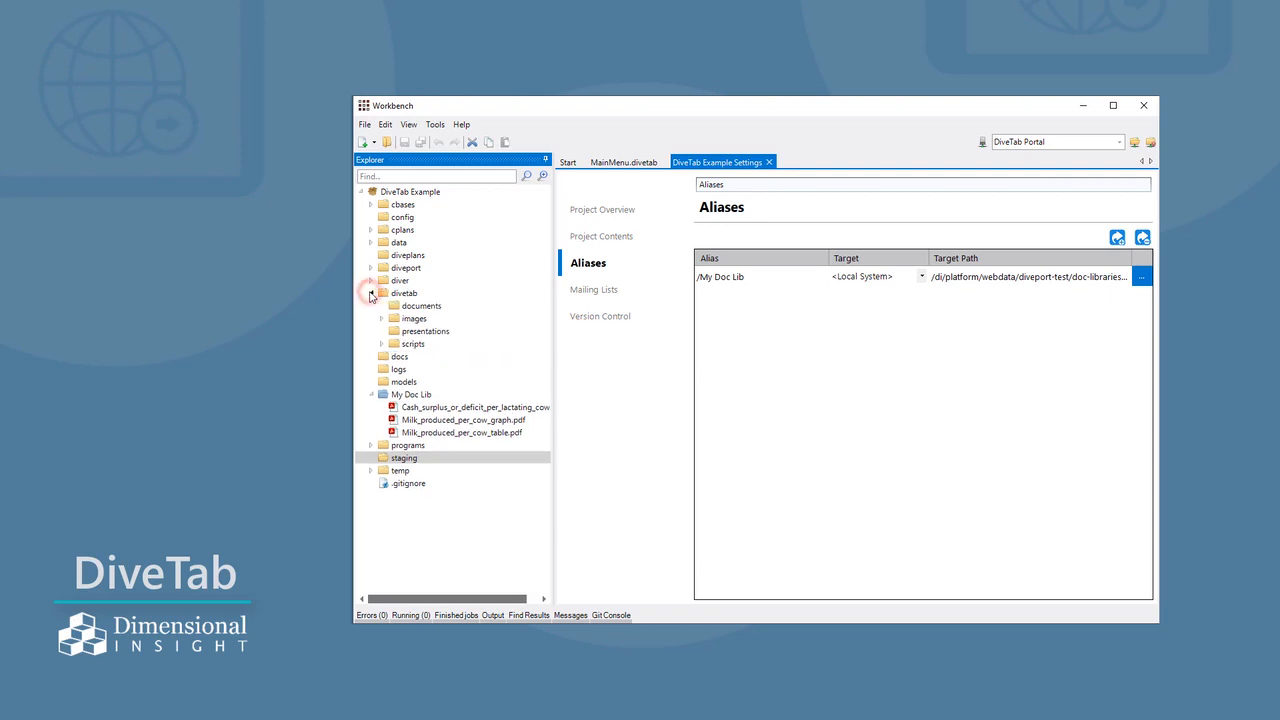
left_click(382, 344)
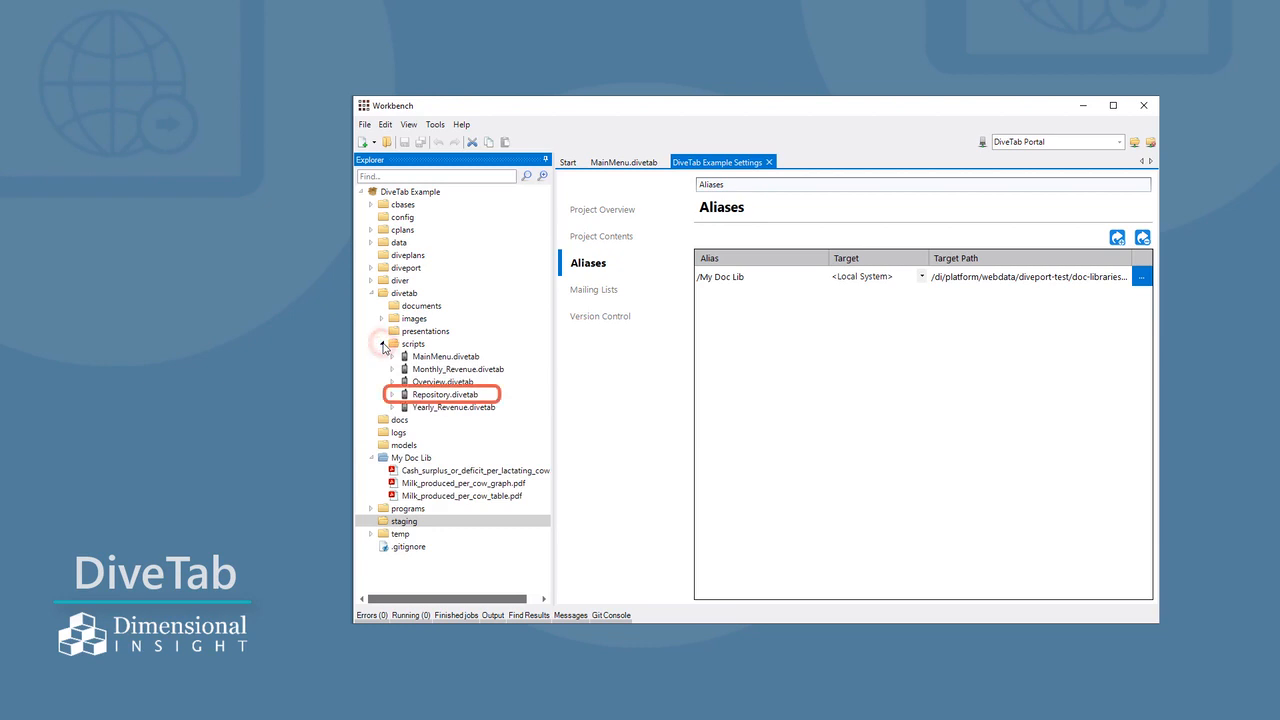
double_click(453, 396)
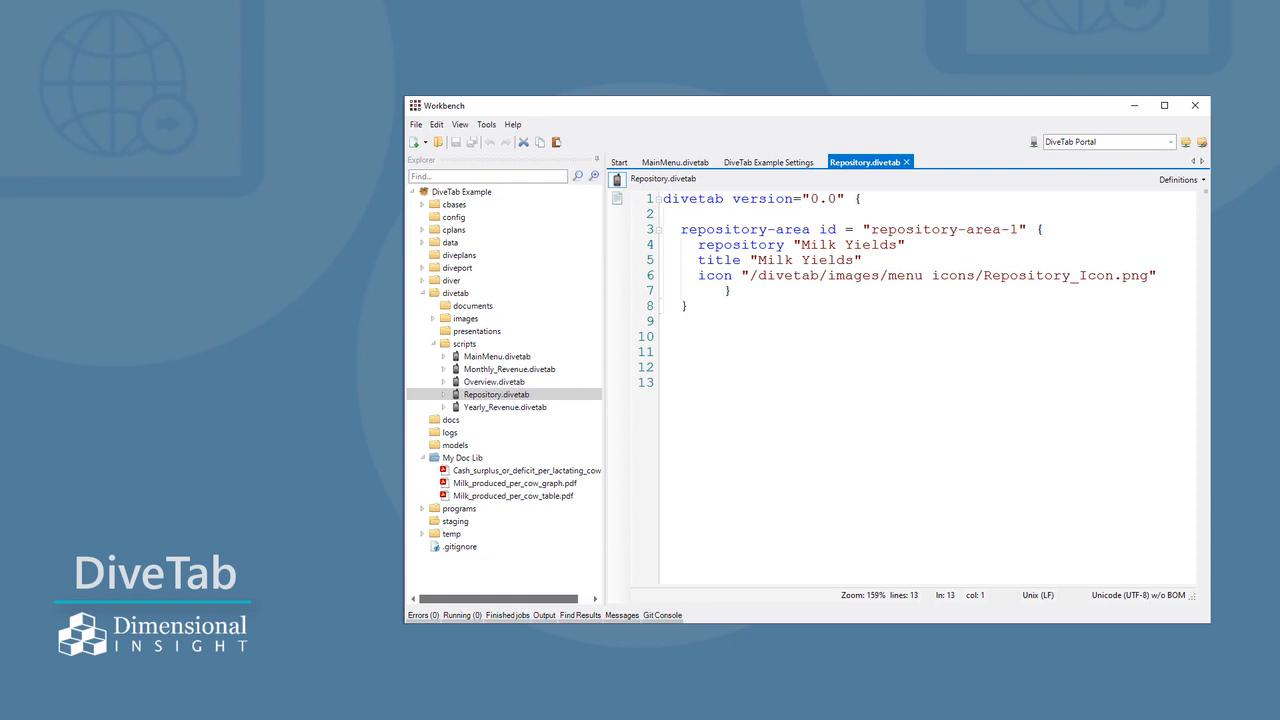
- Launch DiveTab-PC from Workbench and open the Milk Yields repository area to view its documents
left_click(484, 125)
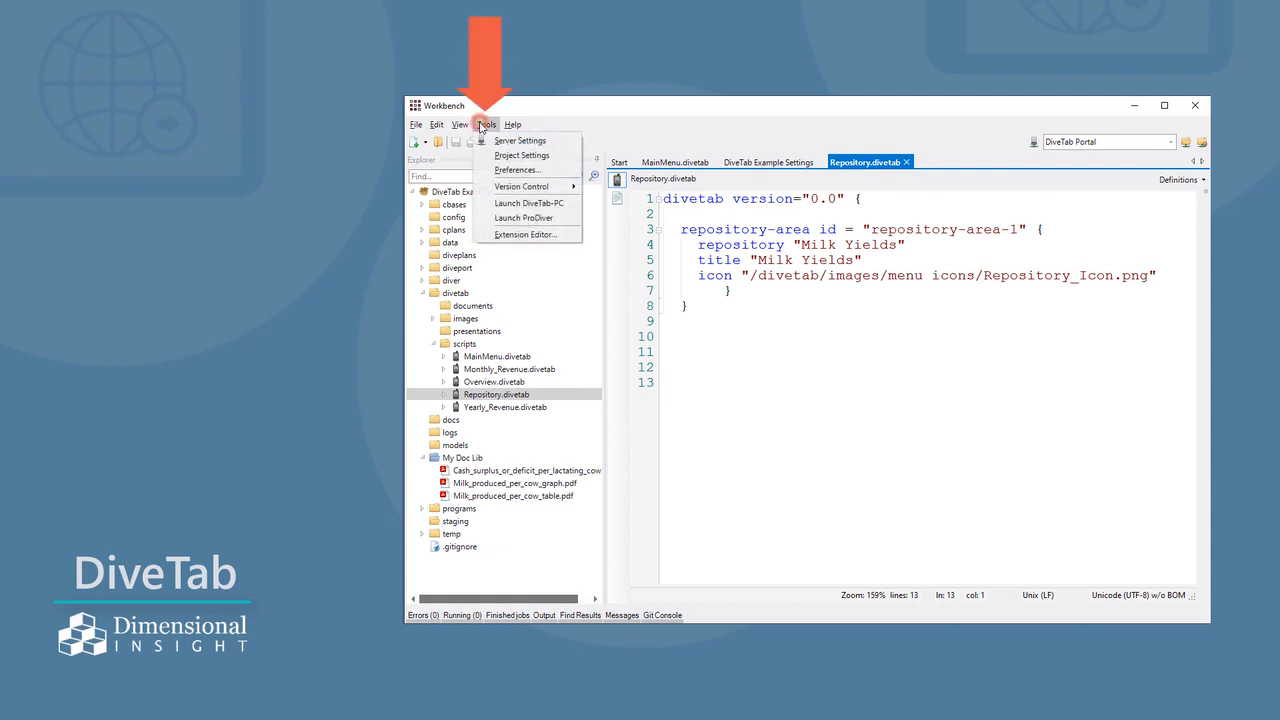
left_click(529, 203)
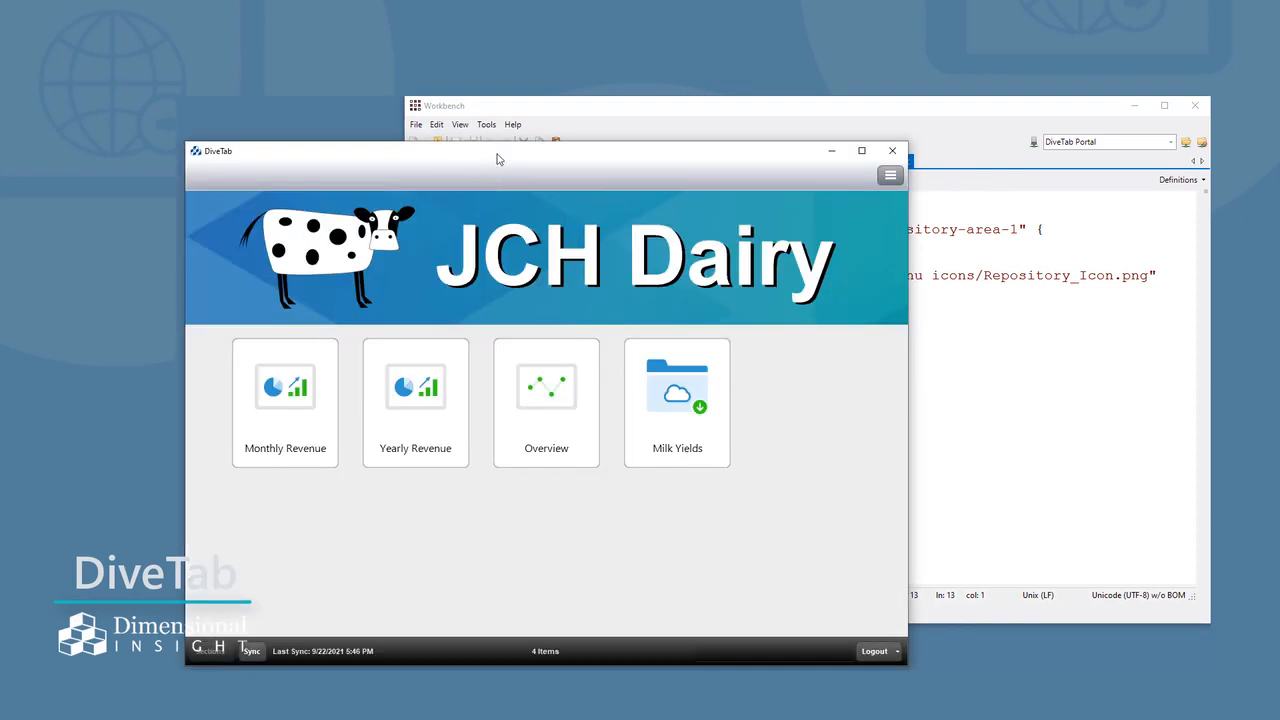
left_click_drag(497, 153, 737, 120)
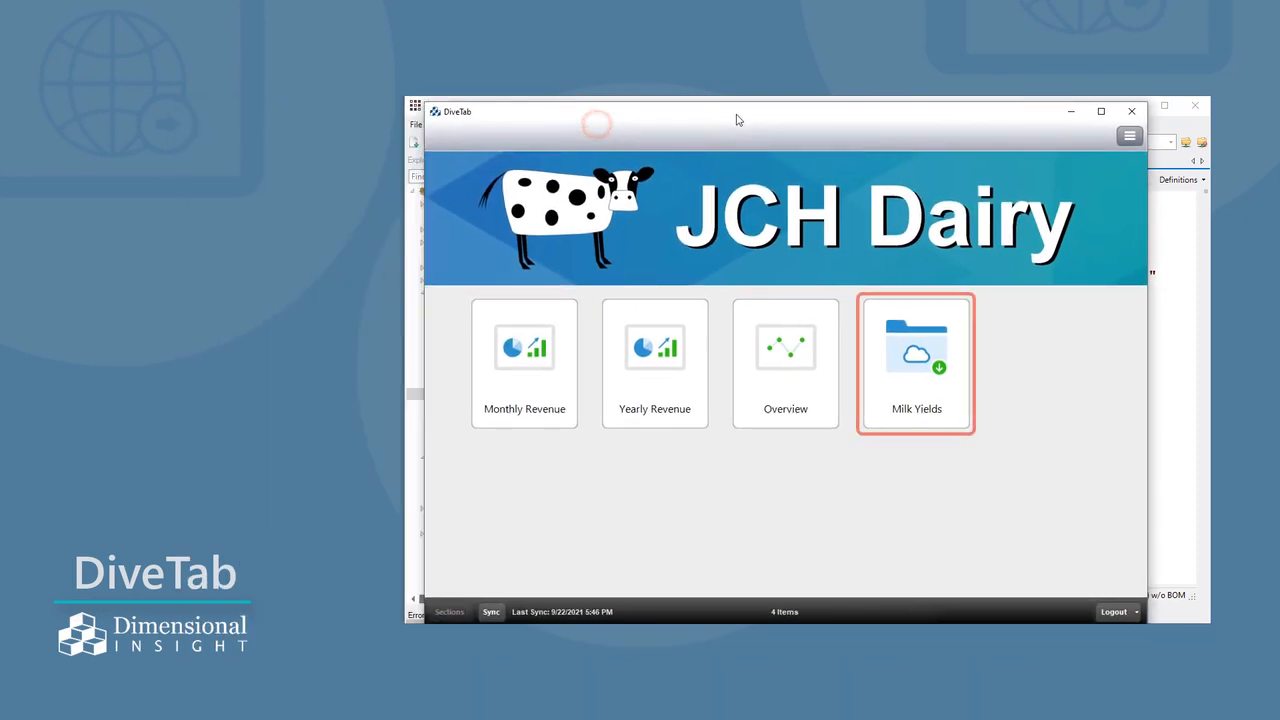
left_click(935, 395)
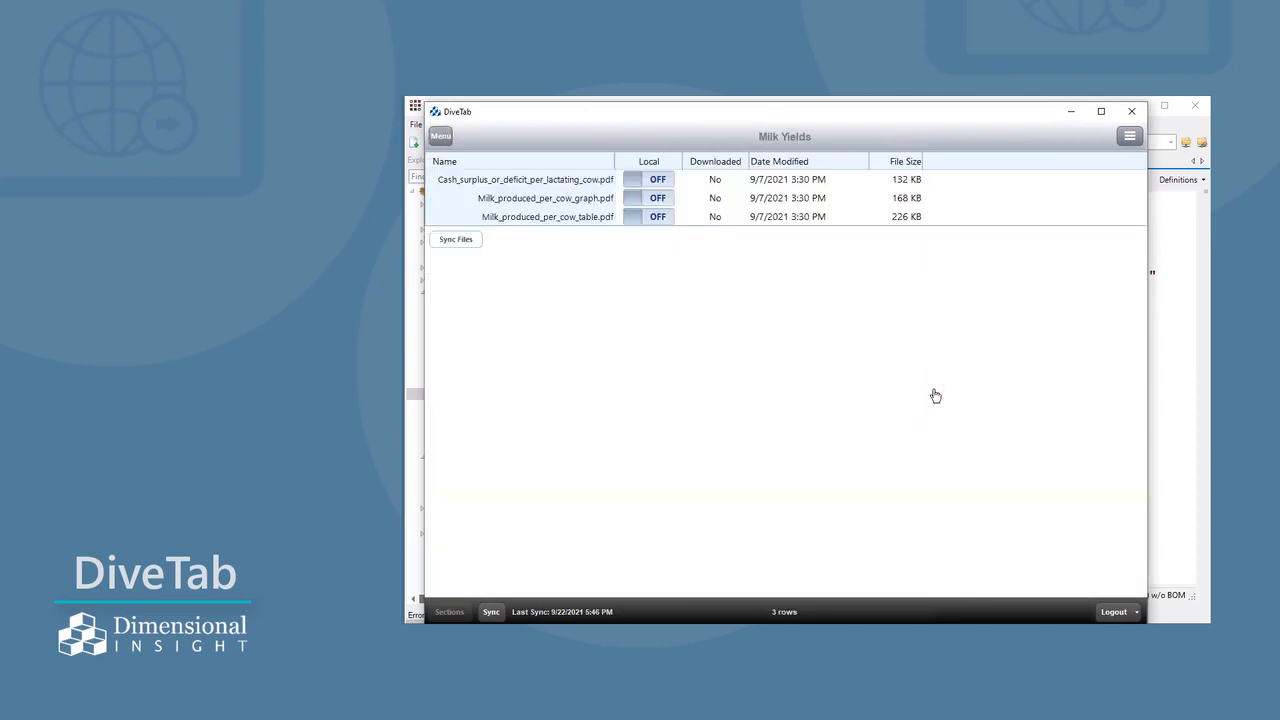